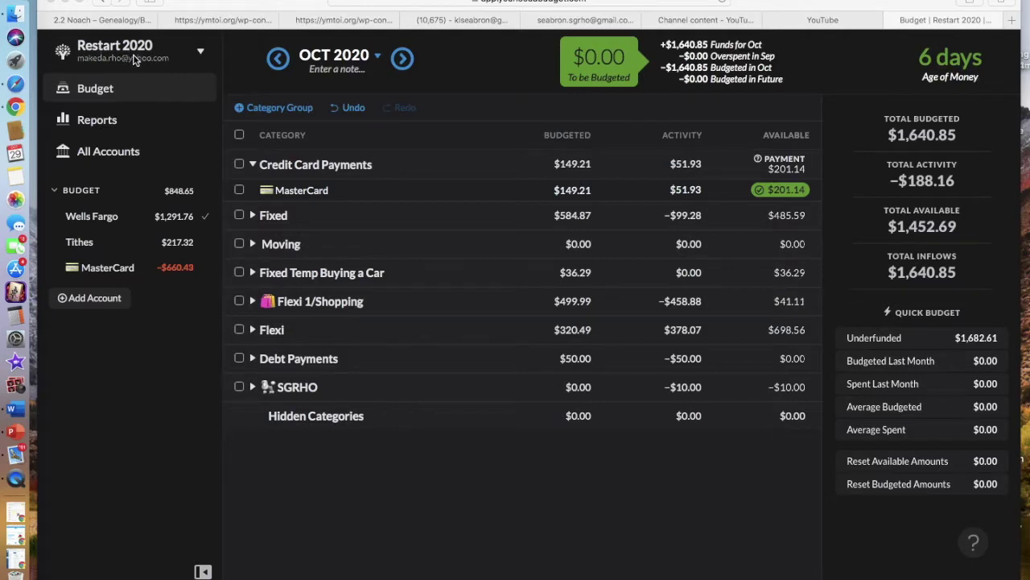
View the list of saved budgets and reopen the Restart 2020 budget.
click(202, 55)
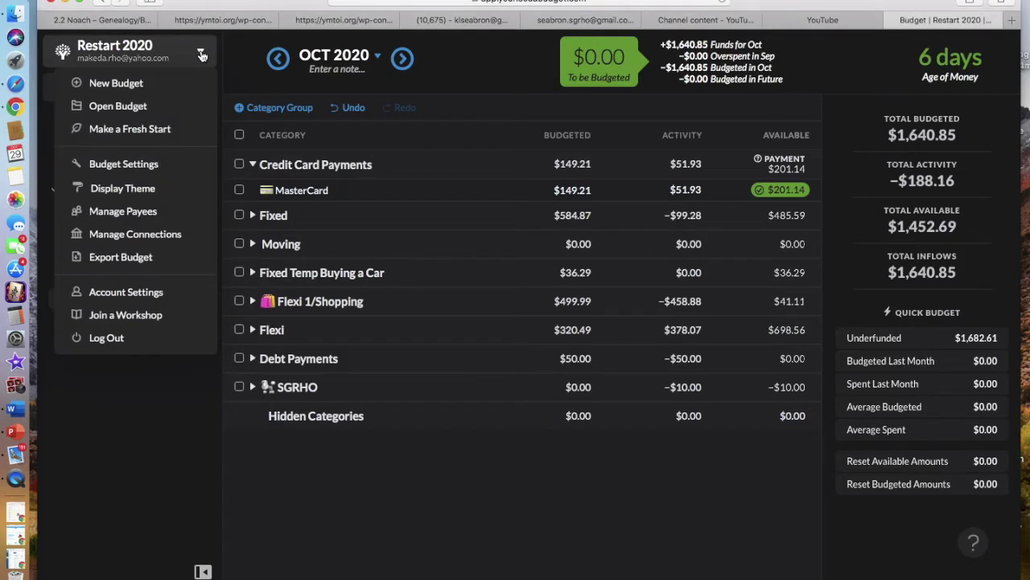
click(161, 113)
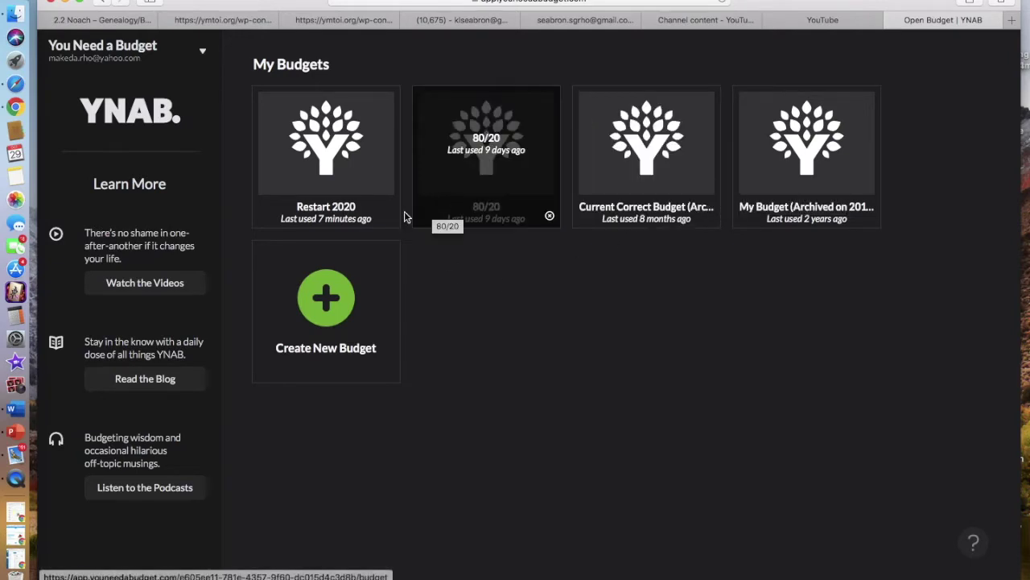
click(328, 163)
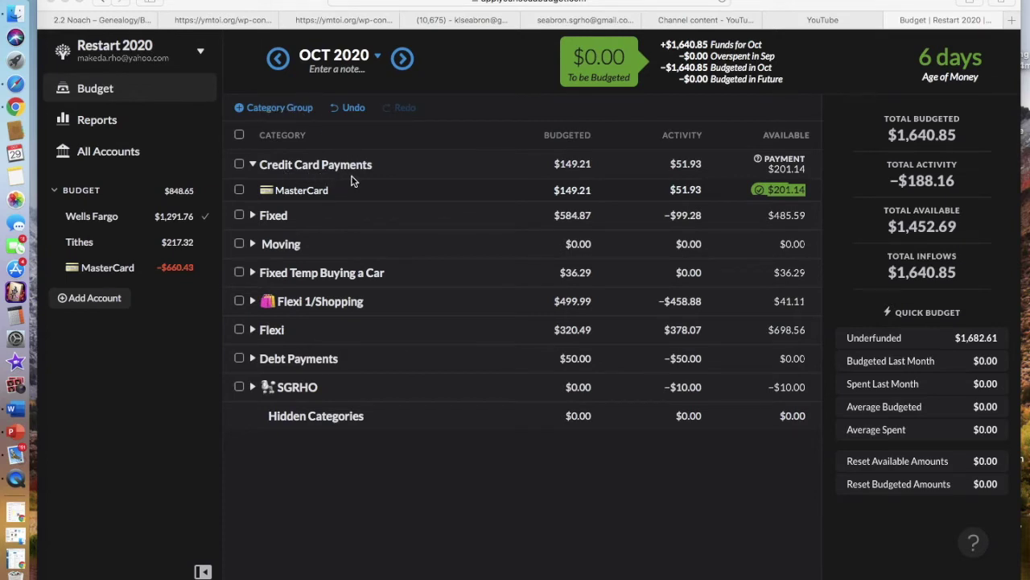
Collapse the Credit Card Payments group and expand the Fixed group to review its categories.
click(252, 166)
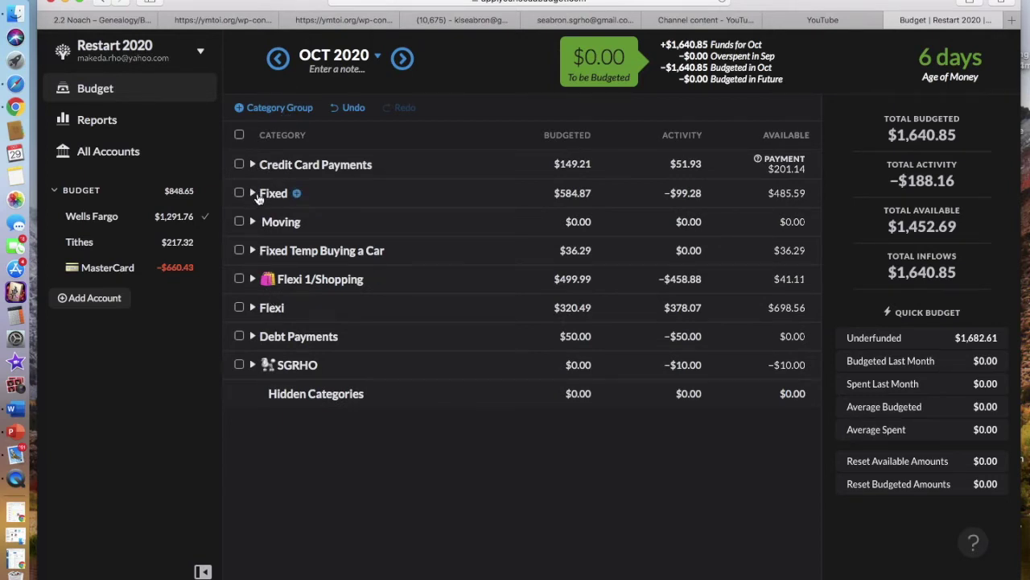
click(253, 194)
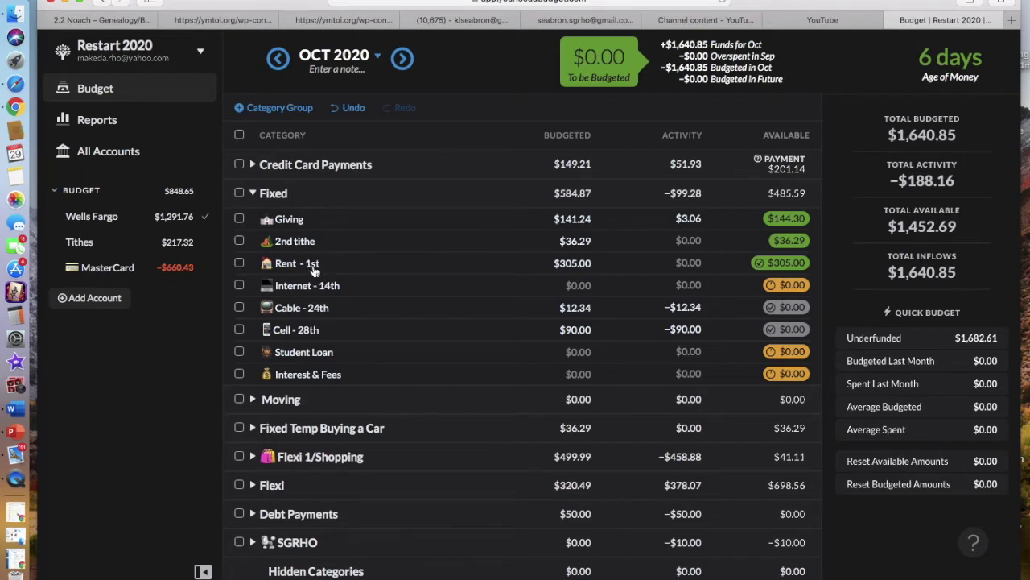
drag(315, 272, 317, 274)
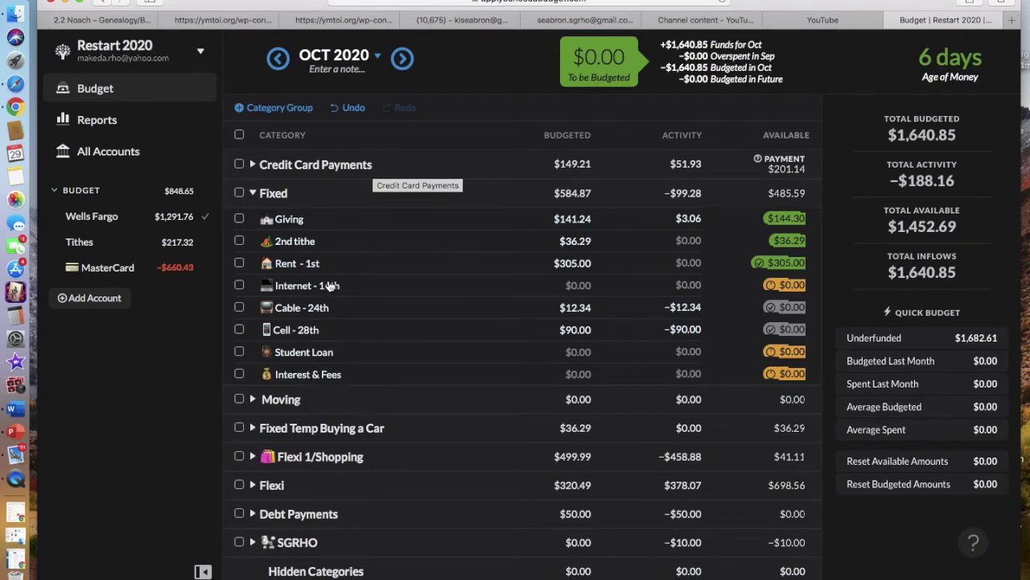
Expand the Moving group, review its categories down to Moving Company Fee, and collapse both Moving and Fixed.
click(253, 400)
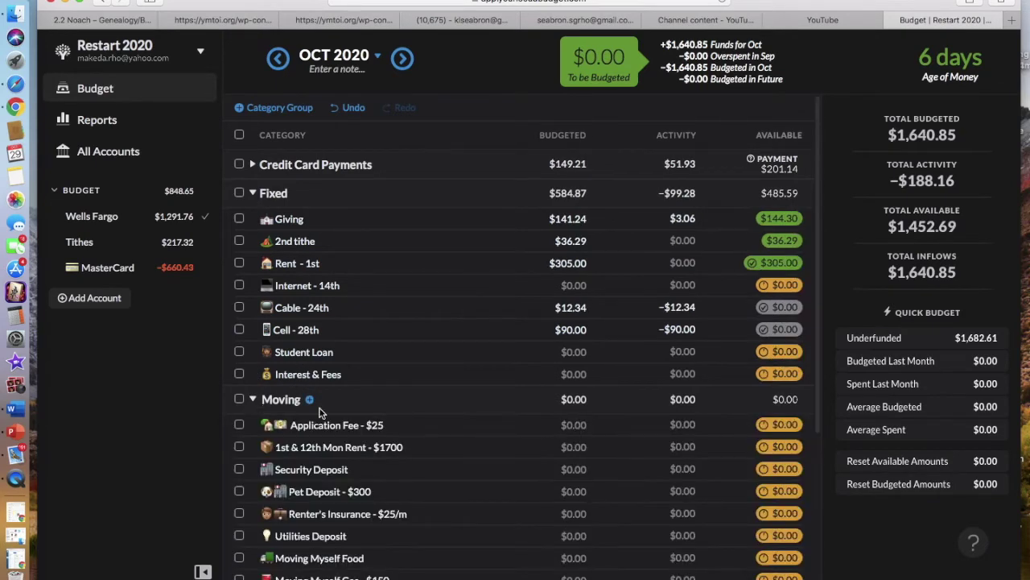
scroll(320, 410, down, 5)
scroll(320, 412, down, 1)
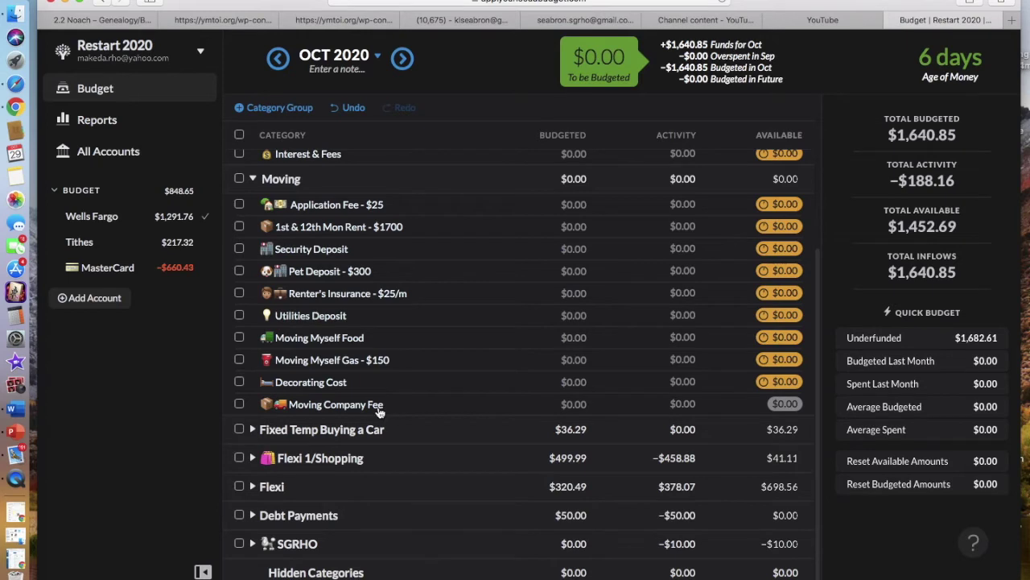
click(253, 179)
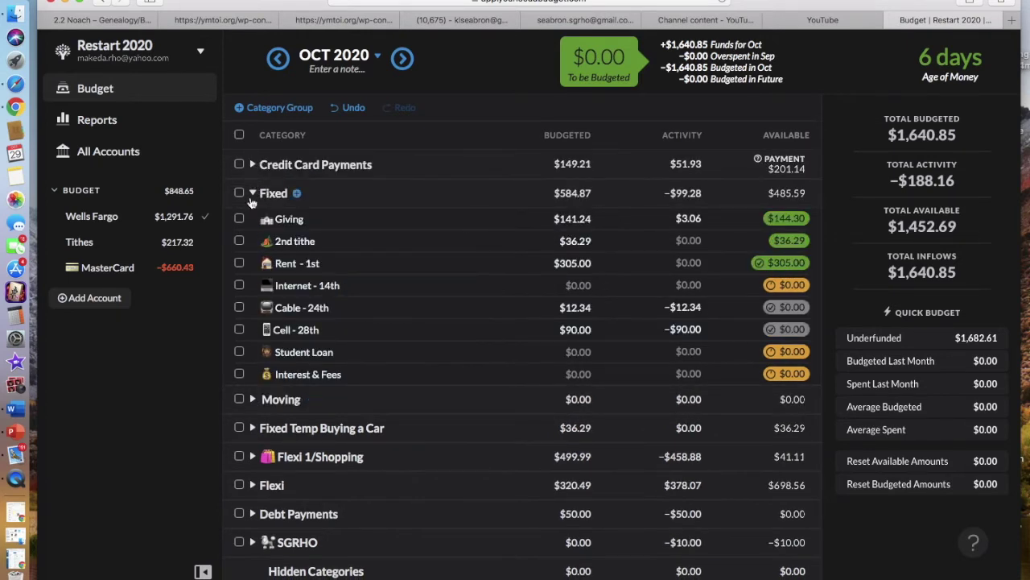
click(252, 197)
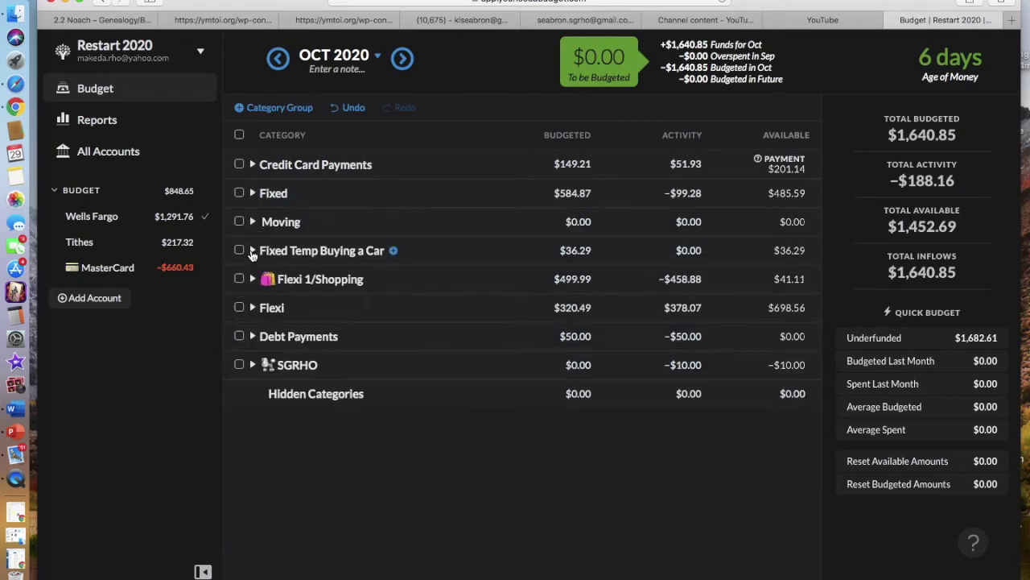
Review the categories in Fixed Temp Buying a Car and in Flexi 1/Shopping, collapsing each group after viewing it.
click(252, 251)
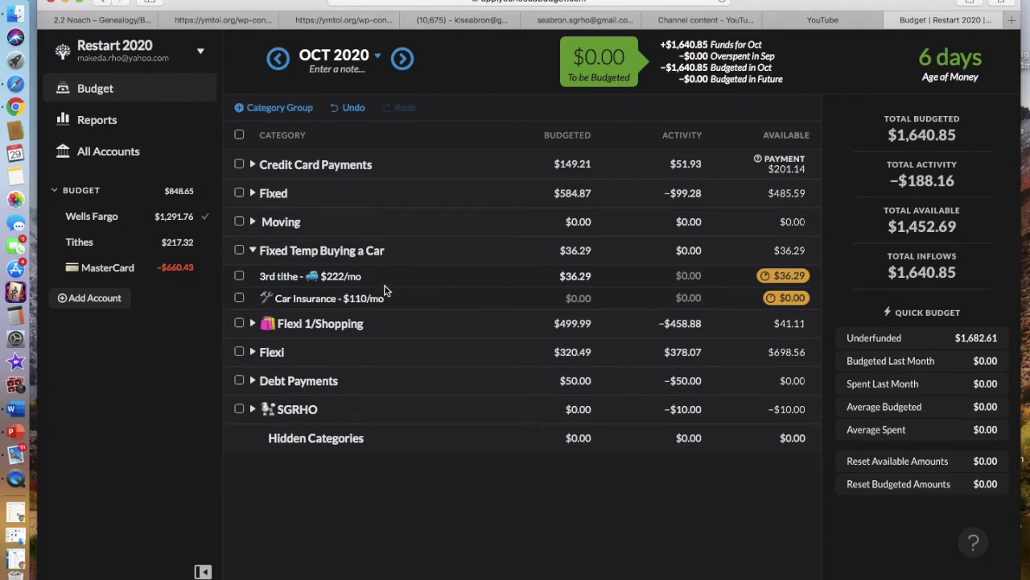
click(253, 251)
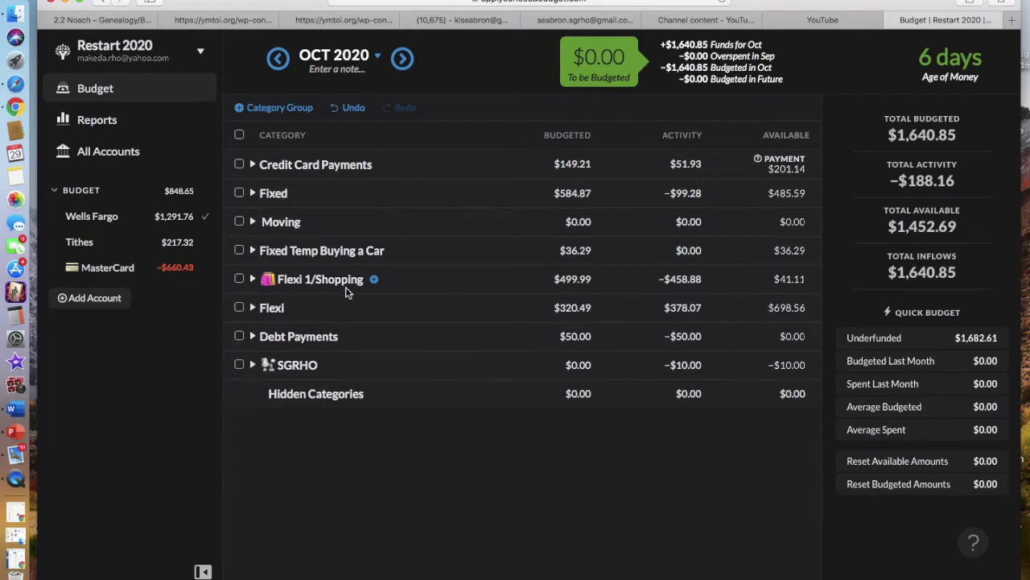
click(253, 282)
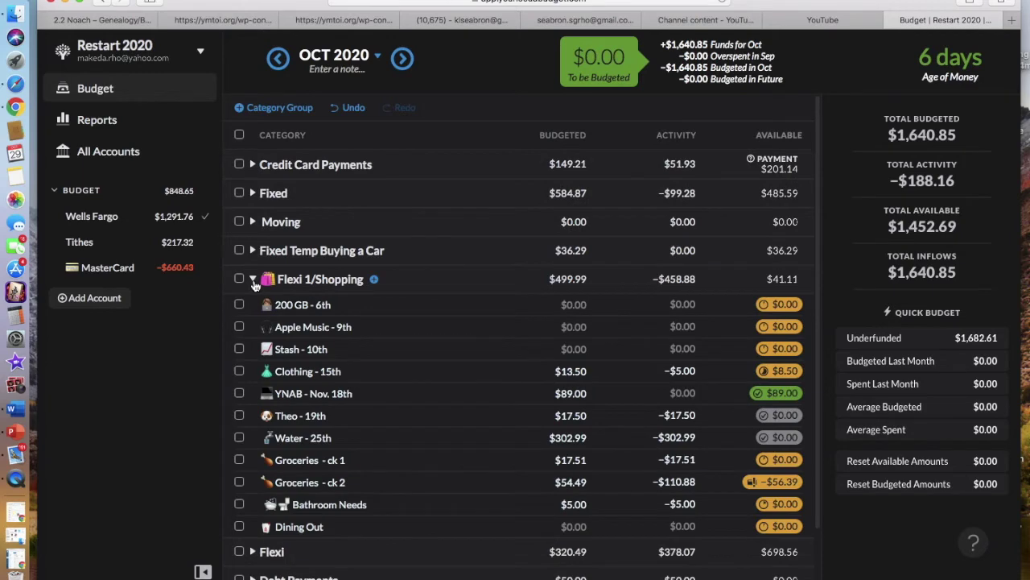
scroll(390, 375, down, 1)
scroll(387, 375, down, 1)
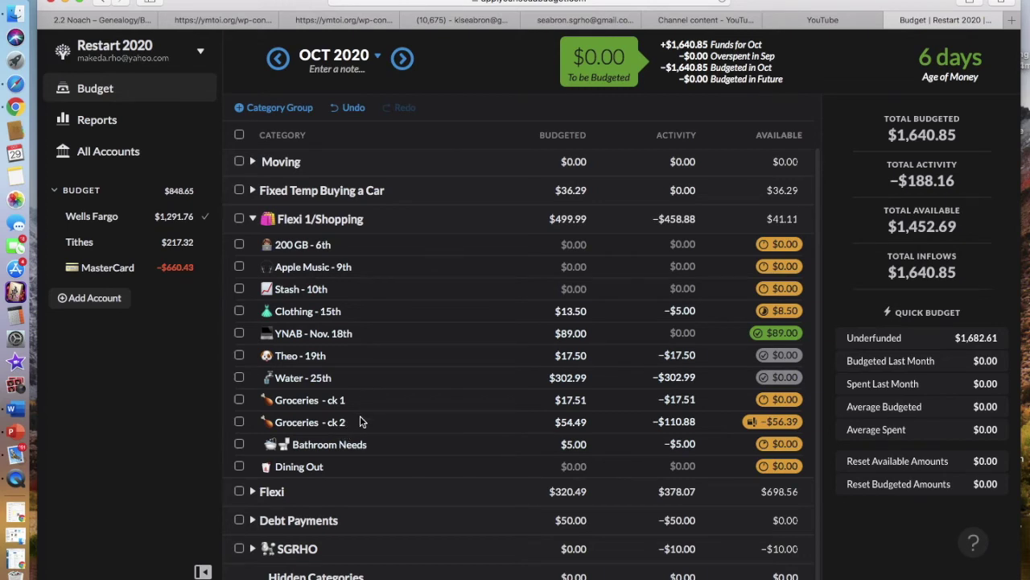
scroll(360, 421, down, 1)
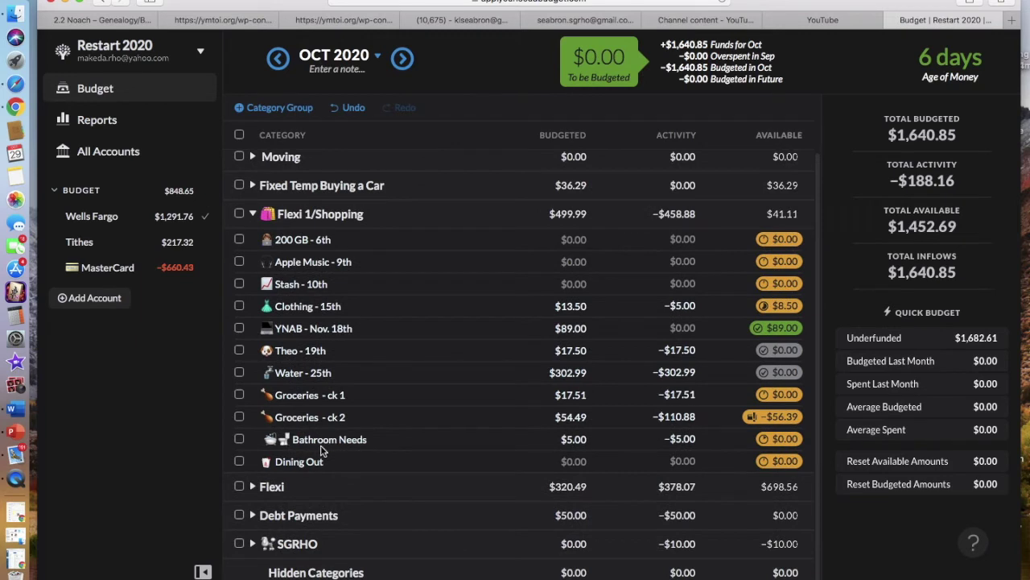
drag(330, 445, 398, 442)
click(254, 214)
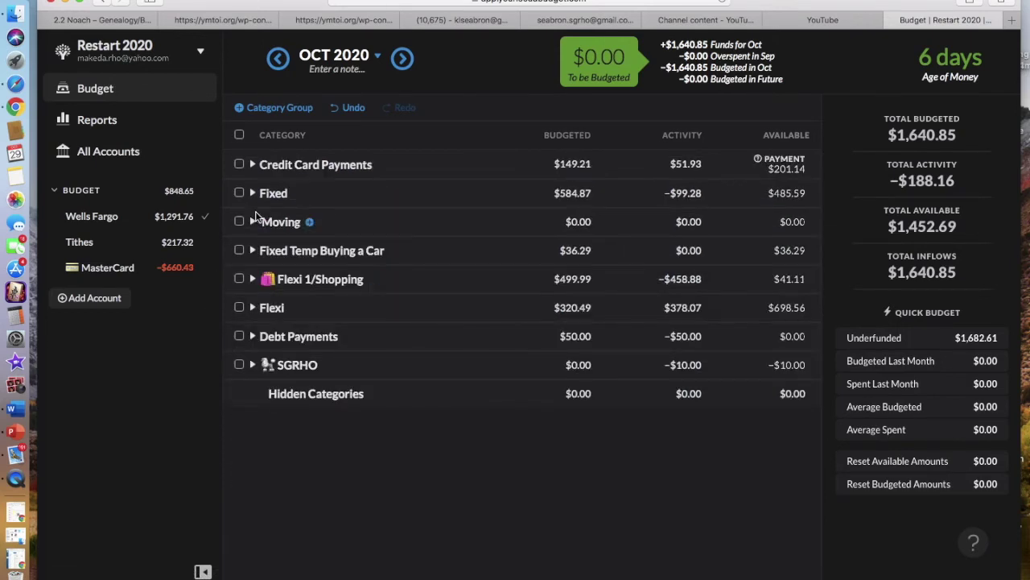
Review the categories in the Flexi and Debt Payments groups, collapsing each one after viewing it.
click(252, 309)
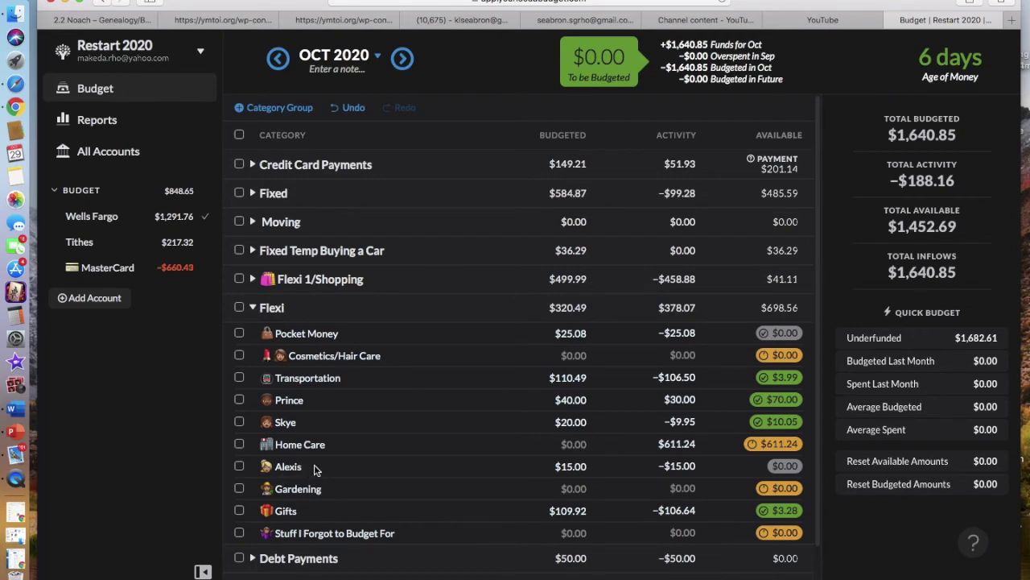
click(252, 308)
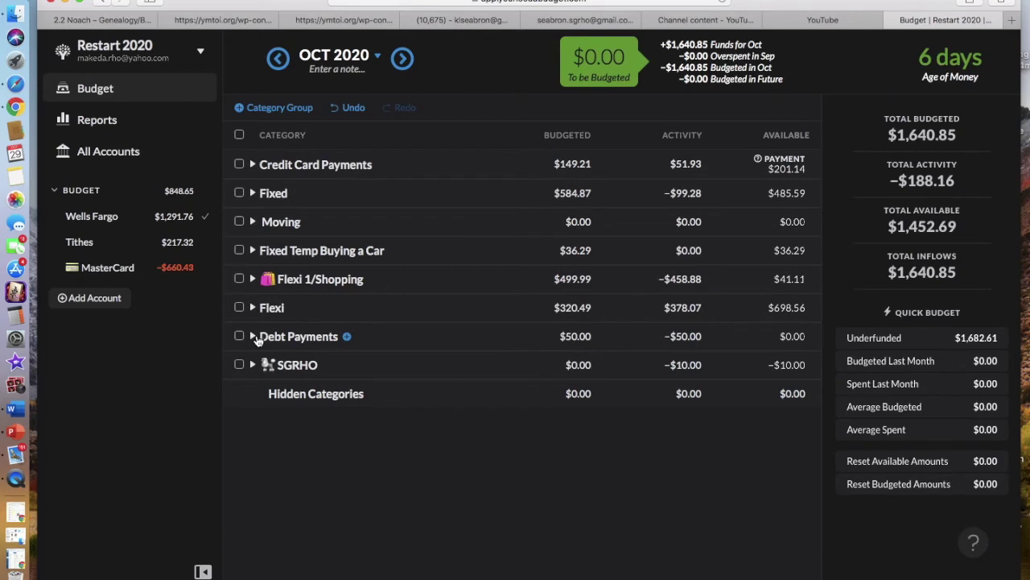
click(253, 337)
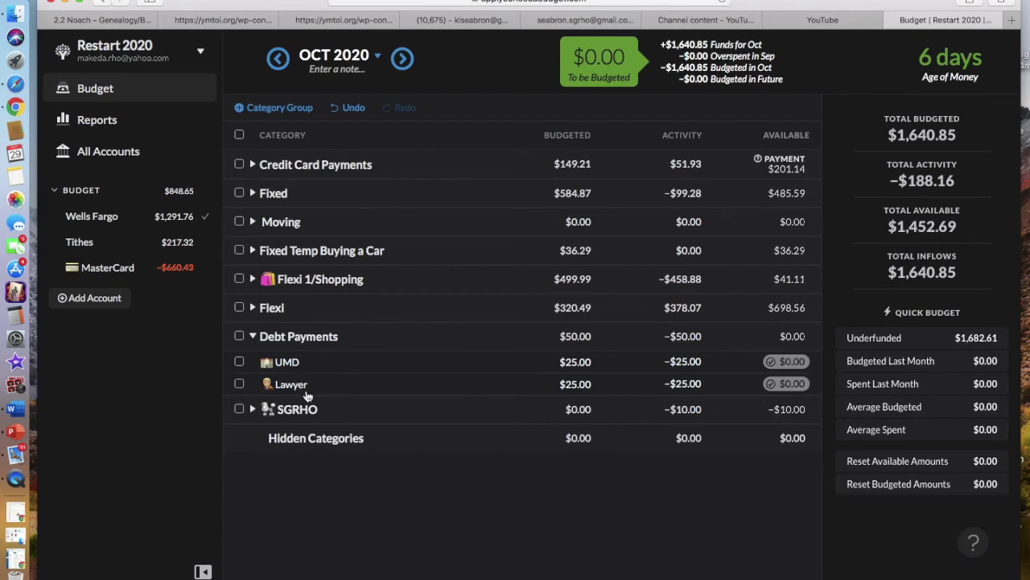
mouse_move(302, 393)
mouse_down()
mouse_move(271, 389)
mouse_move(316, 384)
mouse_up()
drag(310, 390, 311, 392)
click(254, 336)
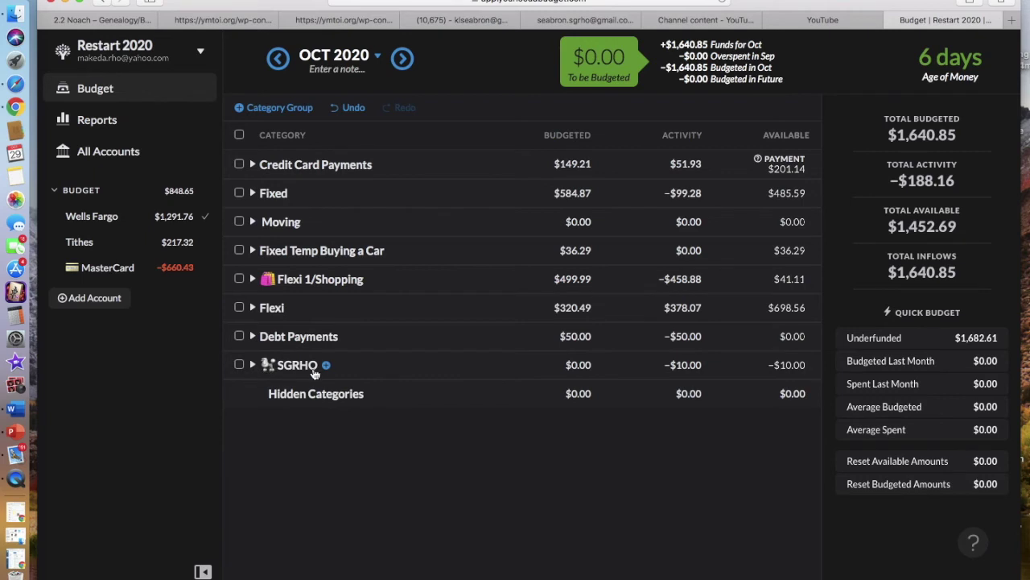
Expand the SGRHO group to review its categories, including Conferences and Rhoer, and collapse it again.
click(253, 366)
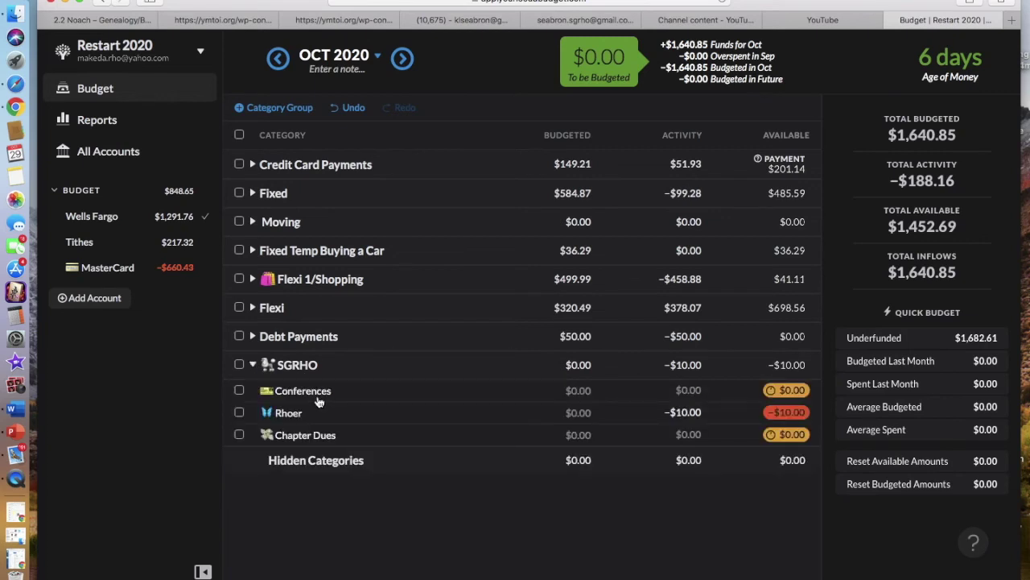
drag(299, 394, 296, 422)
click(253, 367)
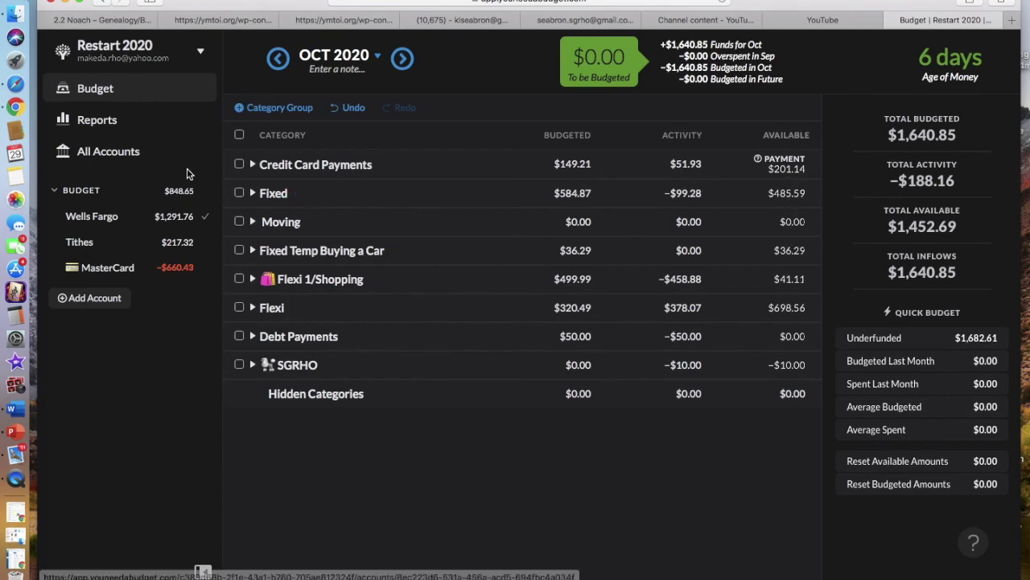
Reopen the Fixed group to check the budgeted and available amounts of its bills, and collapse it.
click(252, 194)
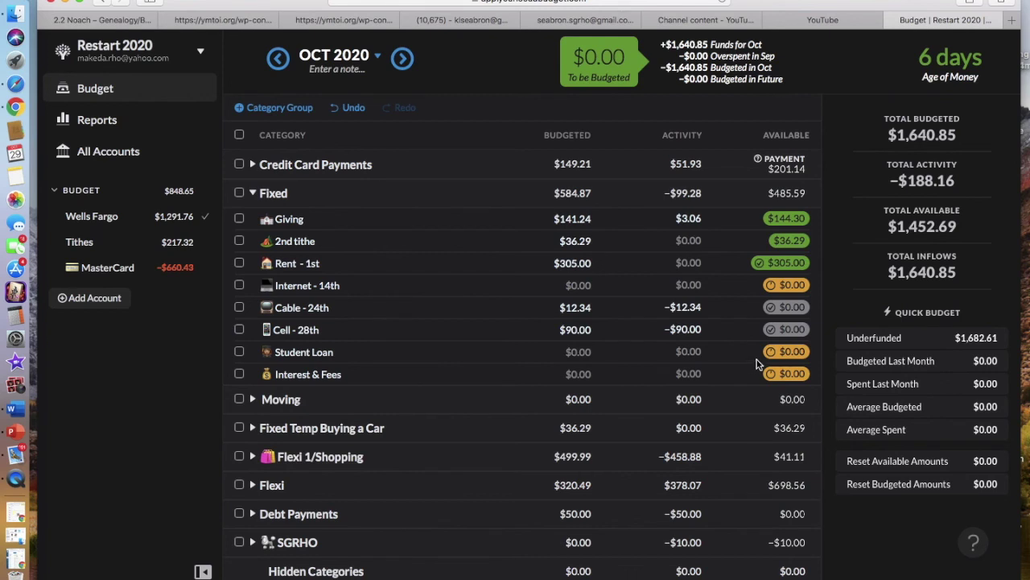
click(559, 305)
click(253, 194)
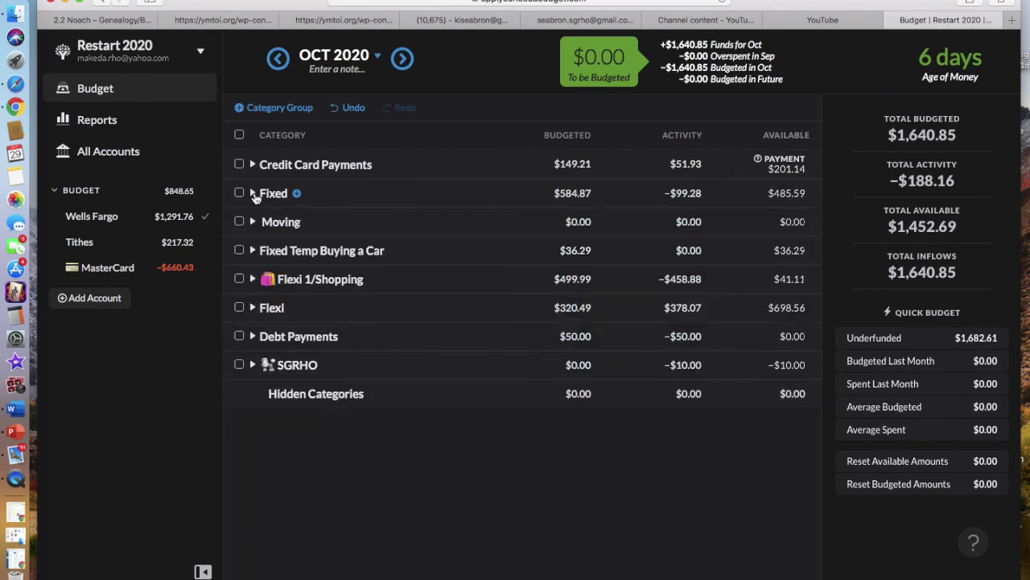